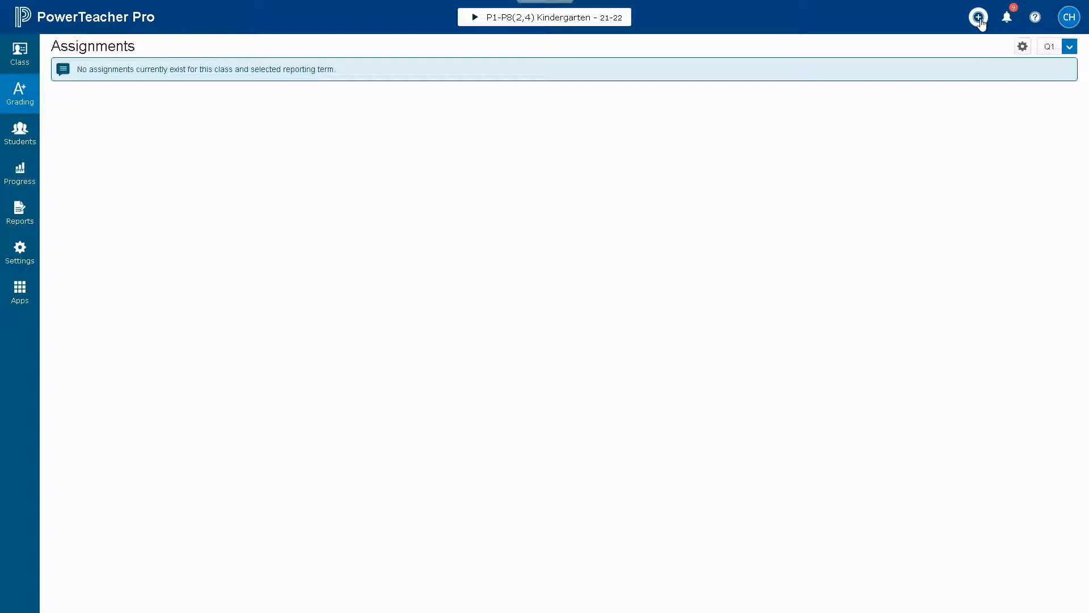
Step: Start a new assignment named Citizenship in the Summative Assessment category
left_click(977, 19)
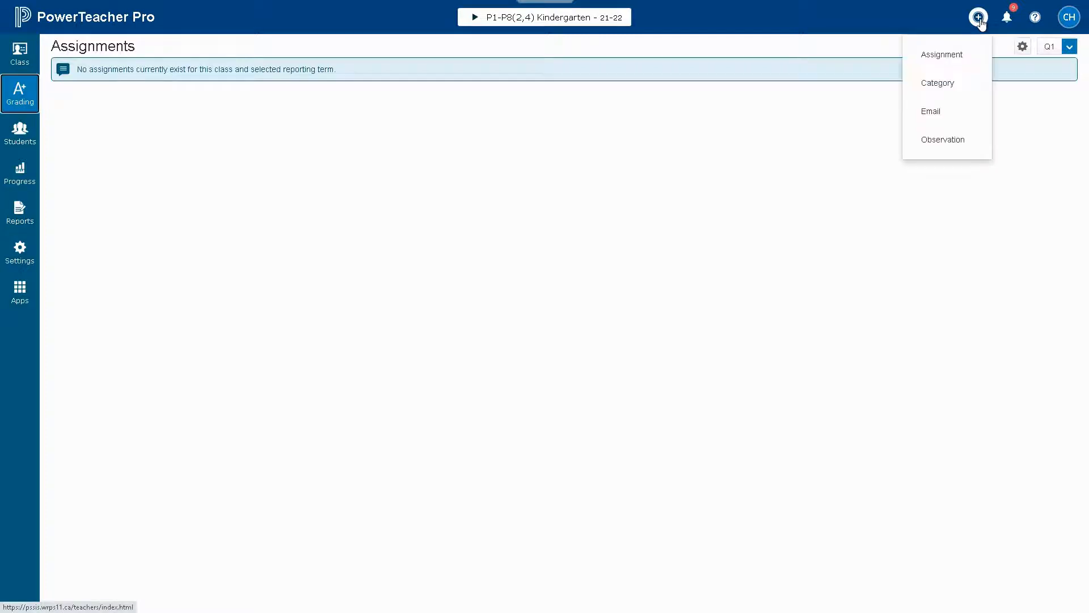
left_click(955, 55)
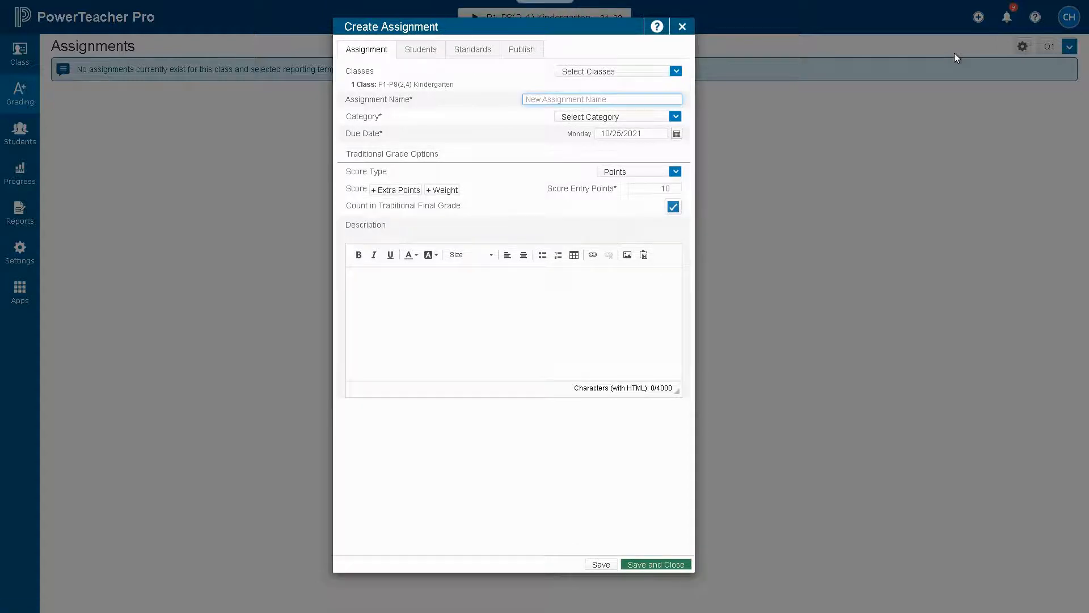
type("Citize")
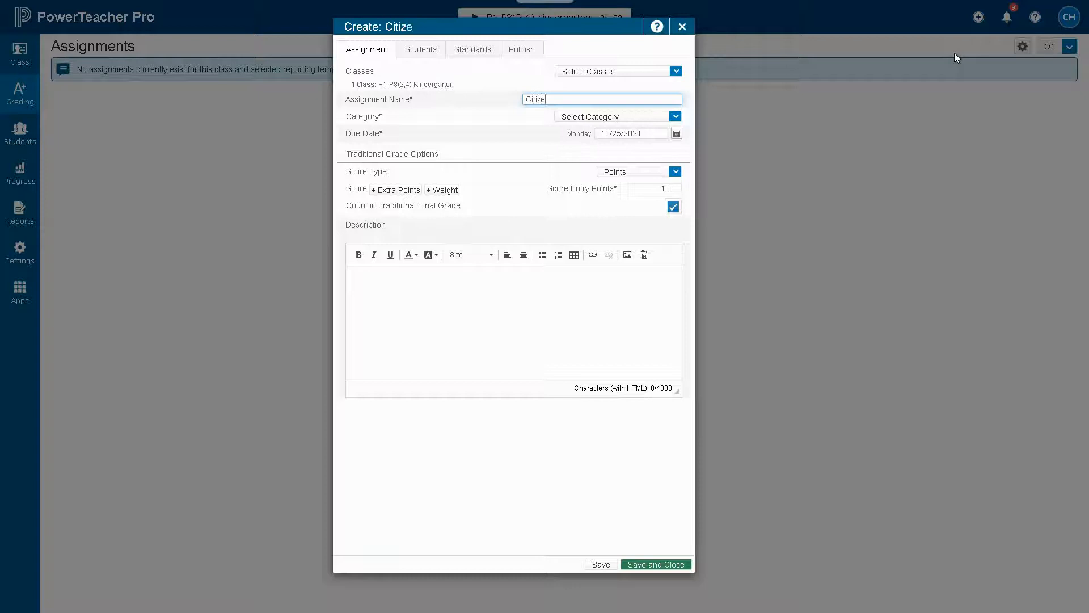
type("nship")
left_click(675, 117)
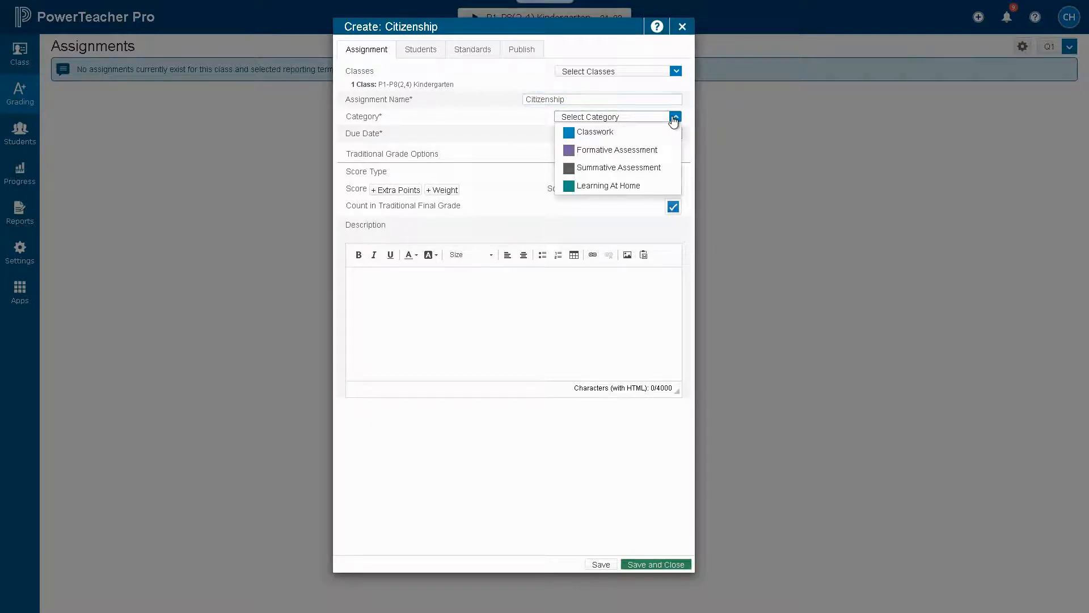
left_click(645, 170)
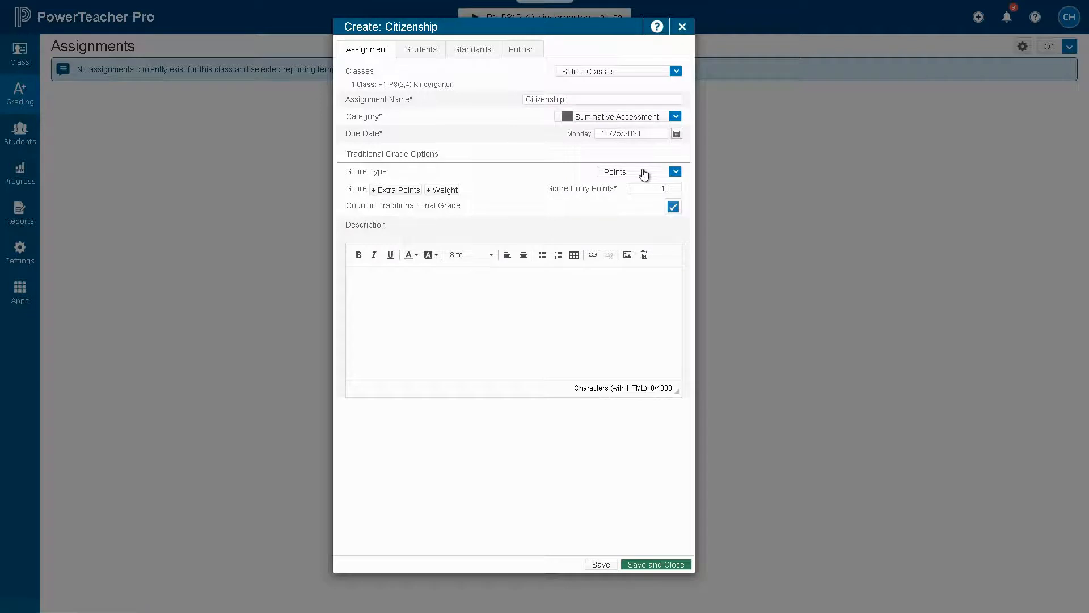
Step: Set the Citizenship score type to Letter (ACH - -) and exclude it from the traditional final grade
left_click(675, 172)
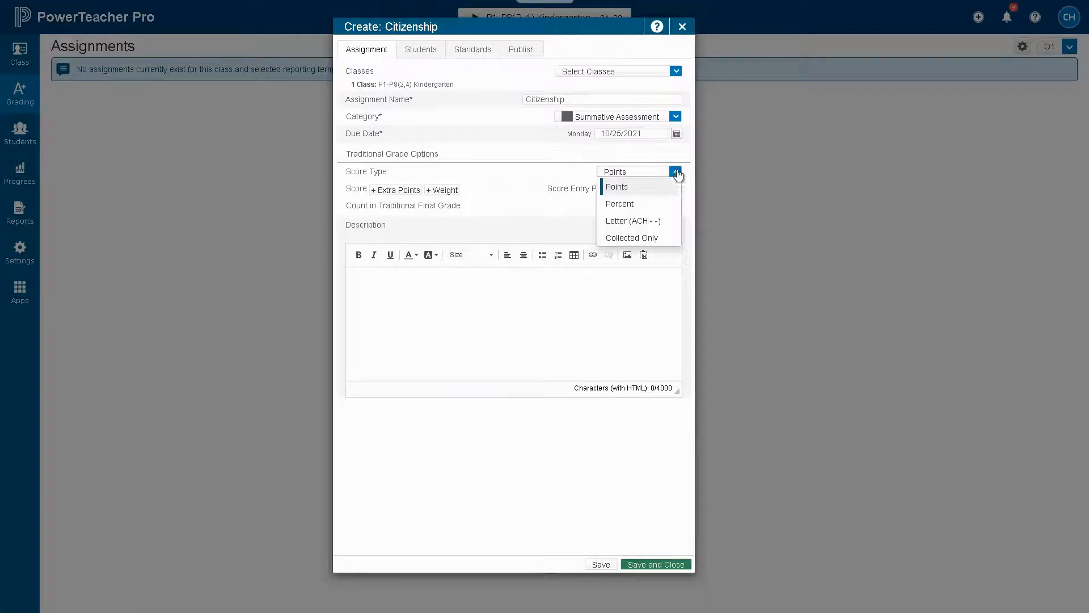
left_click(669, 224)
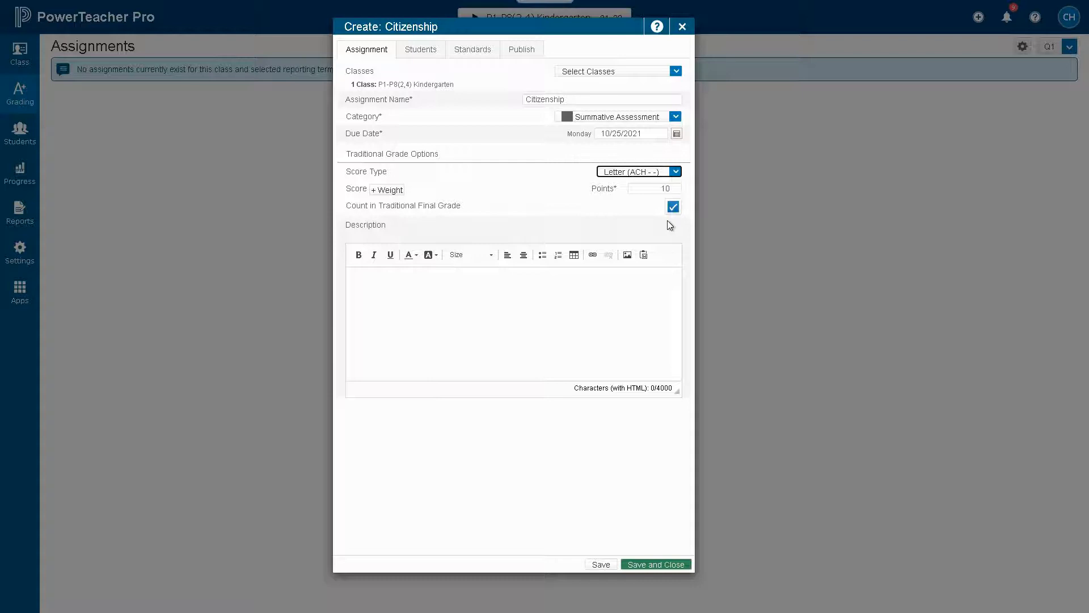
left_click(673, 208)
Step: Attach standards WRPS.K.CIT.2 and WRPS.K.CIT.3 to the Citizenship assignment and save it
left_click(474, 50)
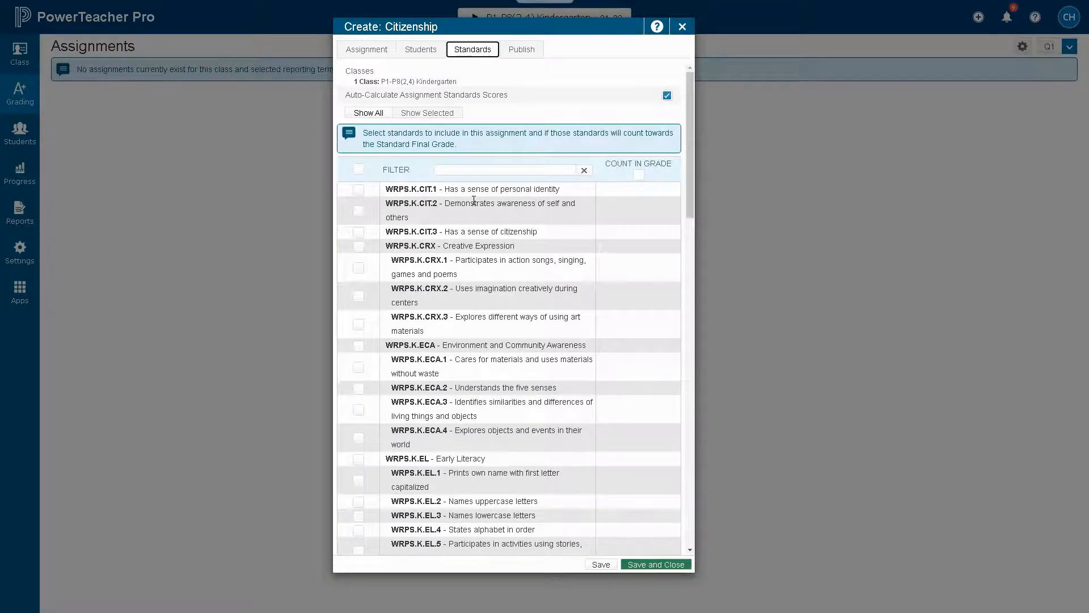
left_click(358, 211)
left_click(358, 233)
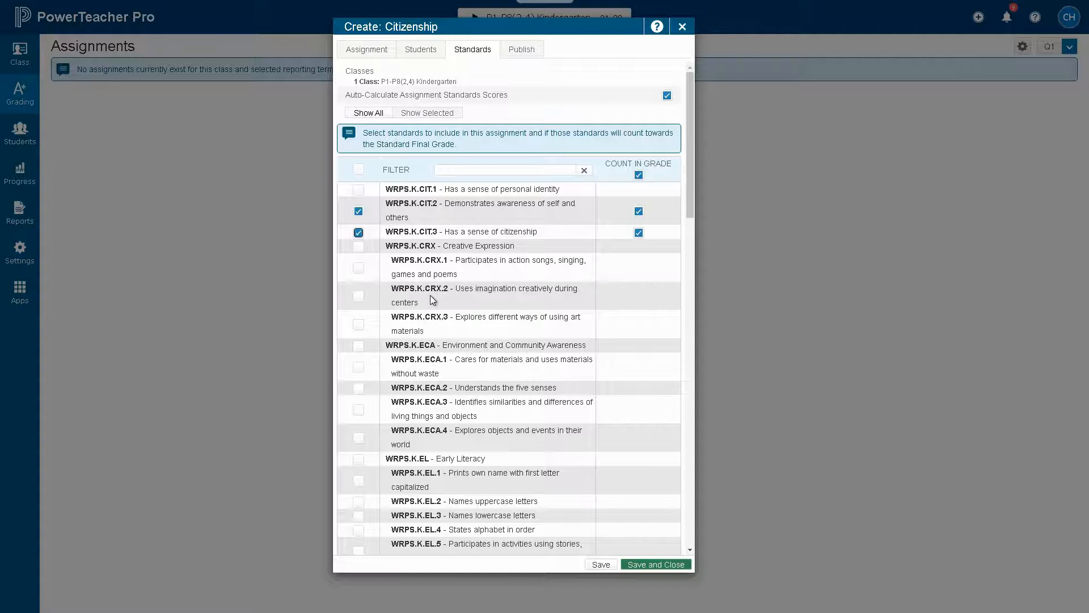
left_click(648, 566)
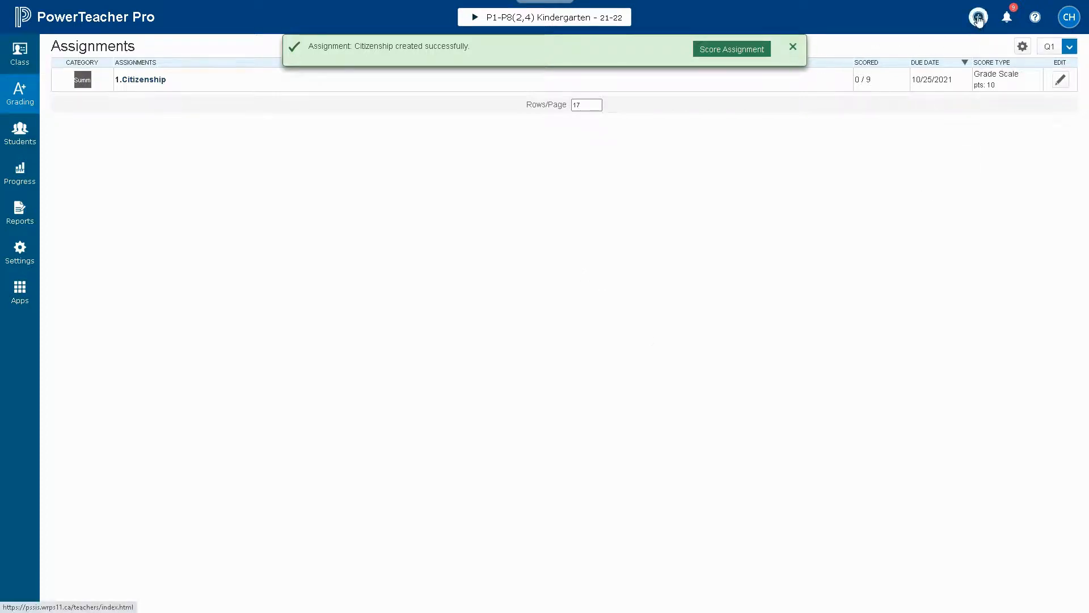
Step: Start a Creative Expression assignment as a Summative Assessment scored by Letter (ACH - -) and excluded from the traditional final grade
left_click(974, 25)
left_click(948, 57)
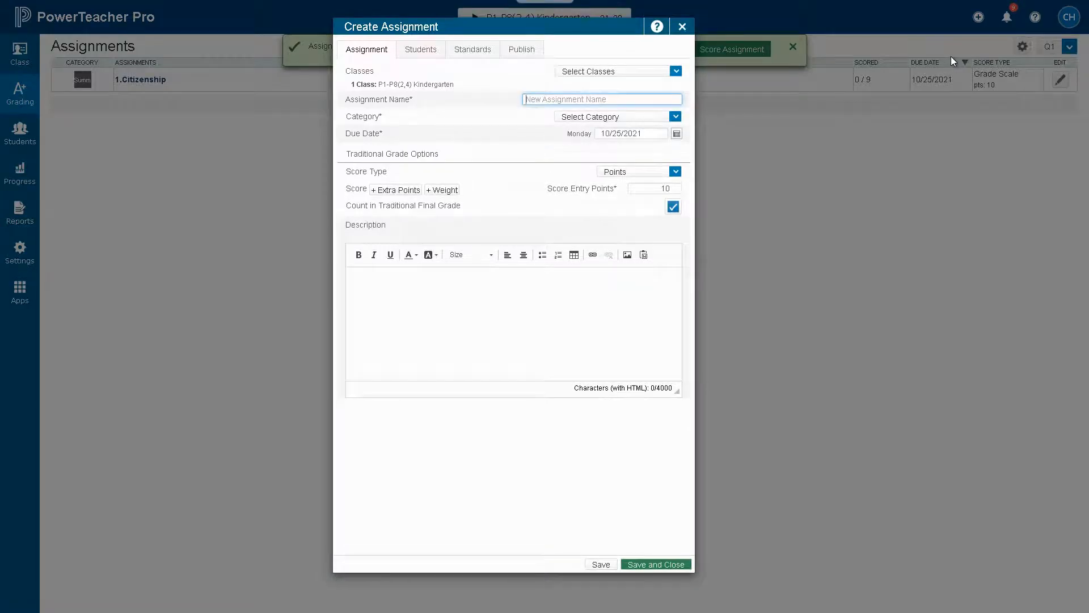
type("Creat")
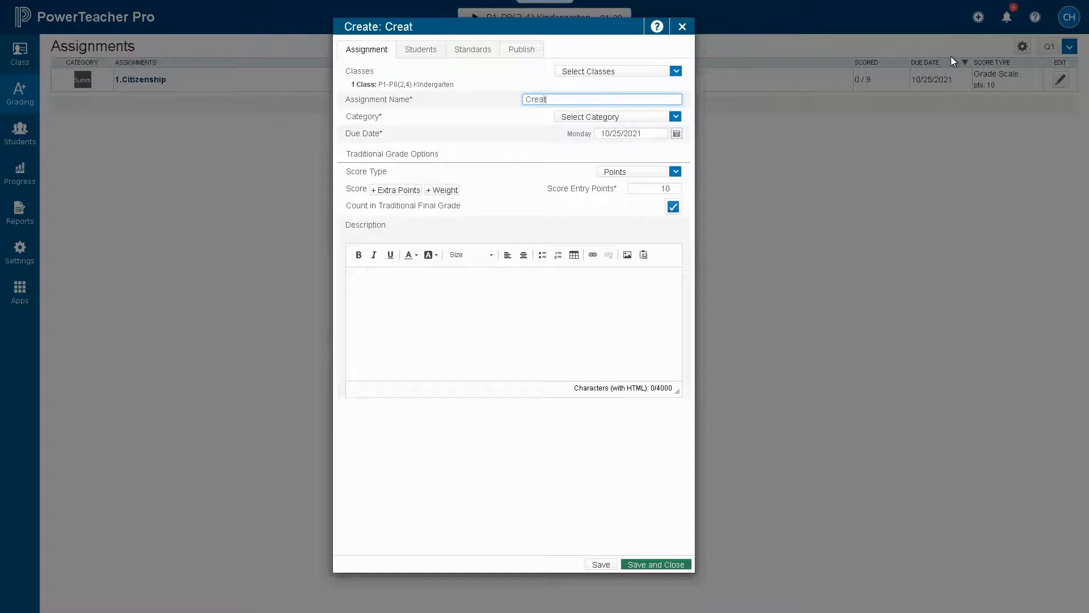
type("ive Expression")
left_click(675, 117)
left_click(651, 170)
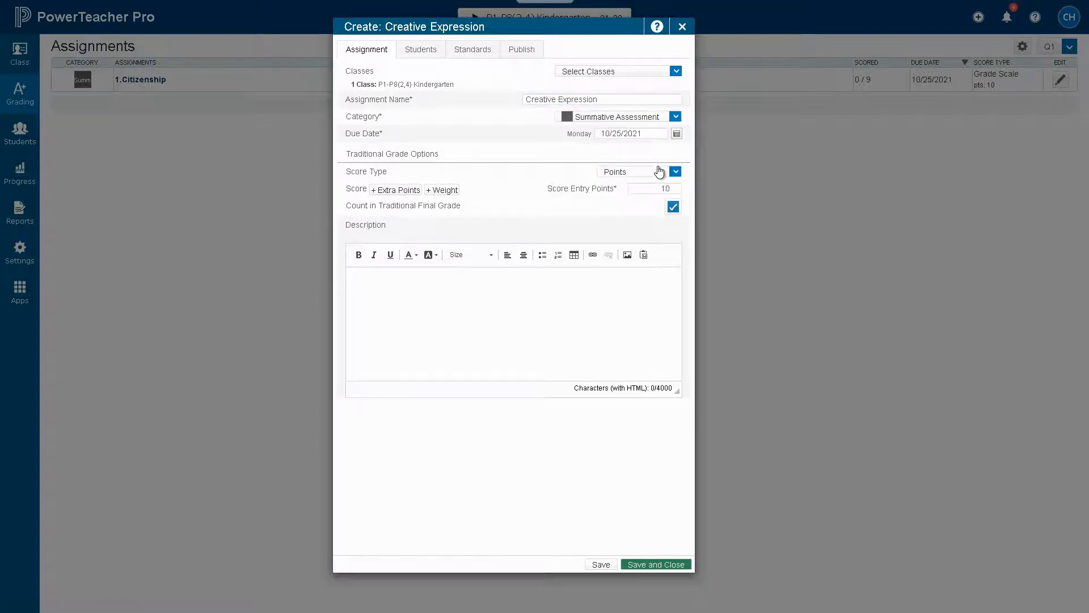
left_click(675, 172)
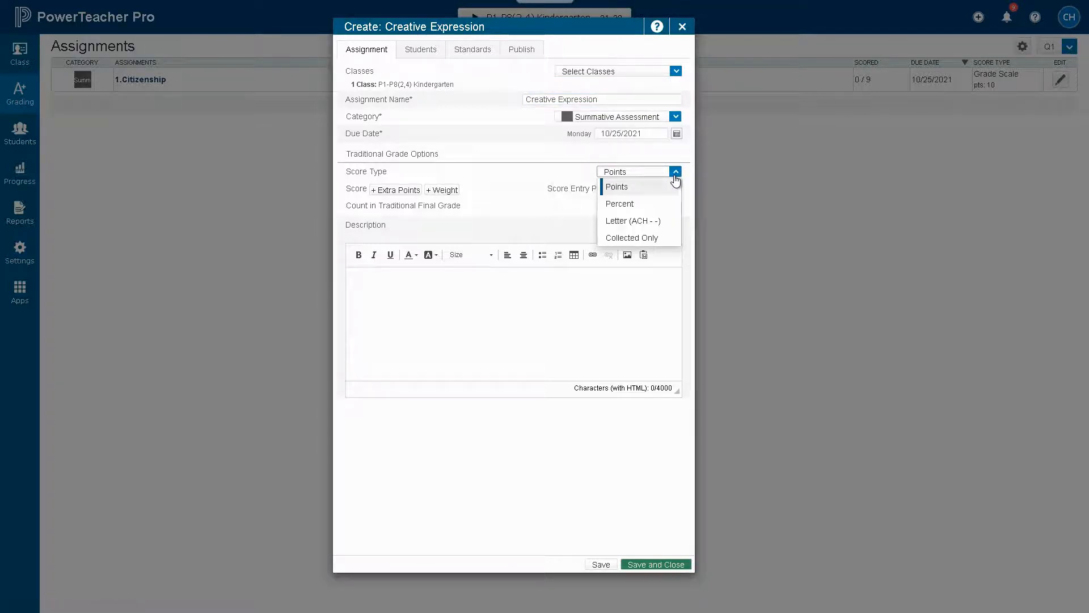
left_click(655, 221)
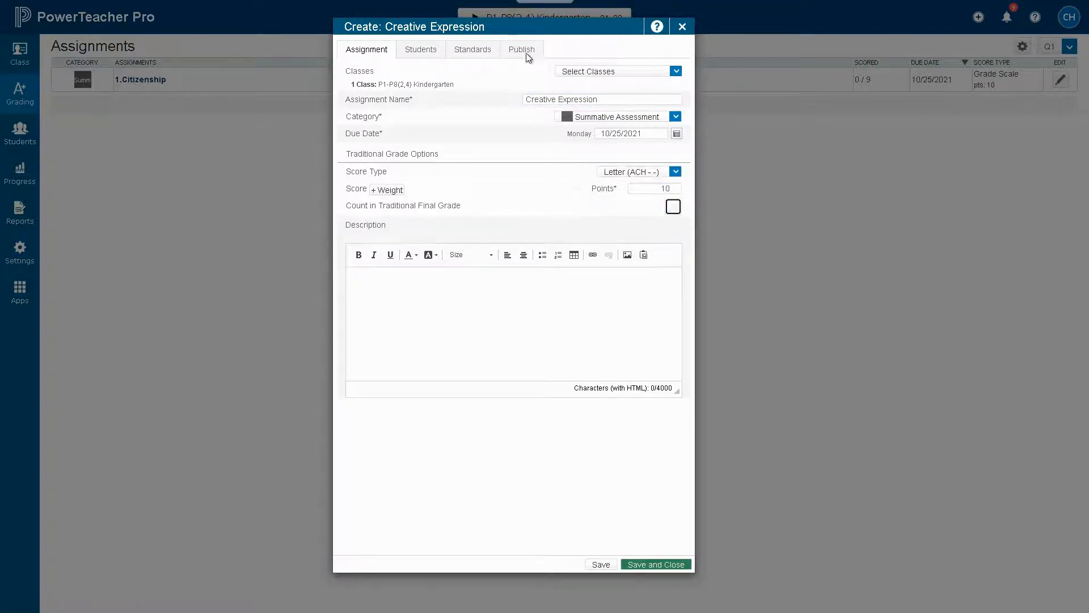
Step: Attach standards WRPS.K.CRX.1, WRPS.K.CRX.2 and WRPS.K.CRX.3 to the Creative Expression assignment
left_click(478, 53)
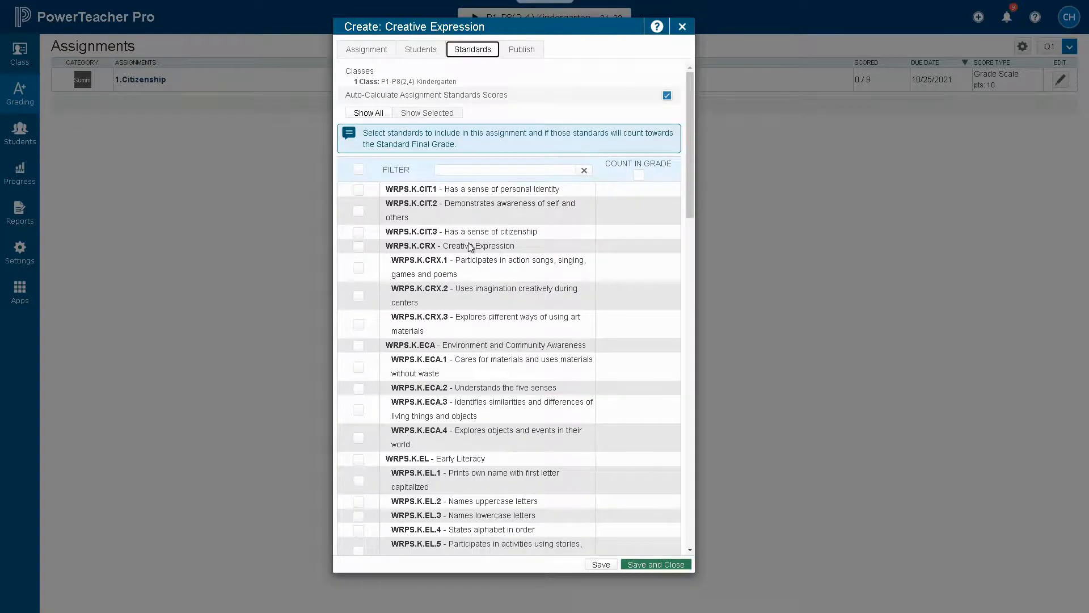
left_click(361, 269)
left_click(359, 296)
left_click(358, 325)
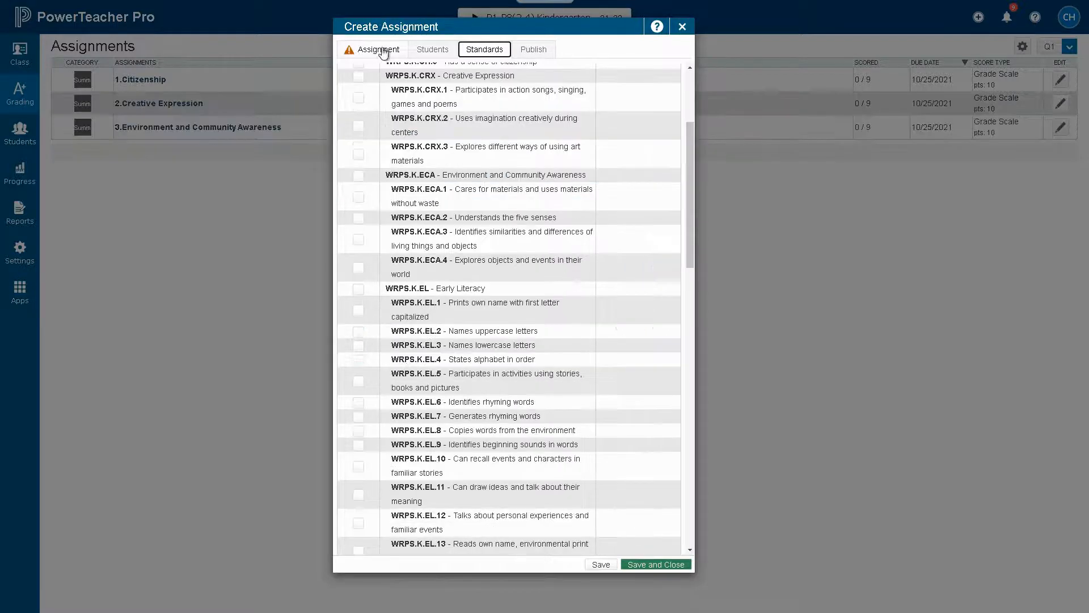
Step: Name the new assignment Early Literacy and assign it to the Summative Assessment category
left_click(373, 49)
left_click(572, 100)
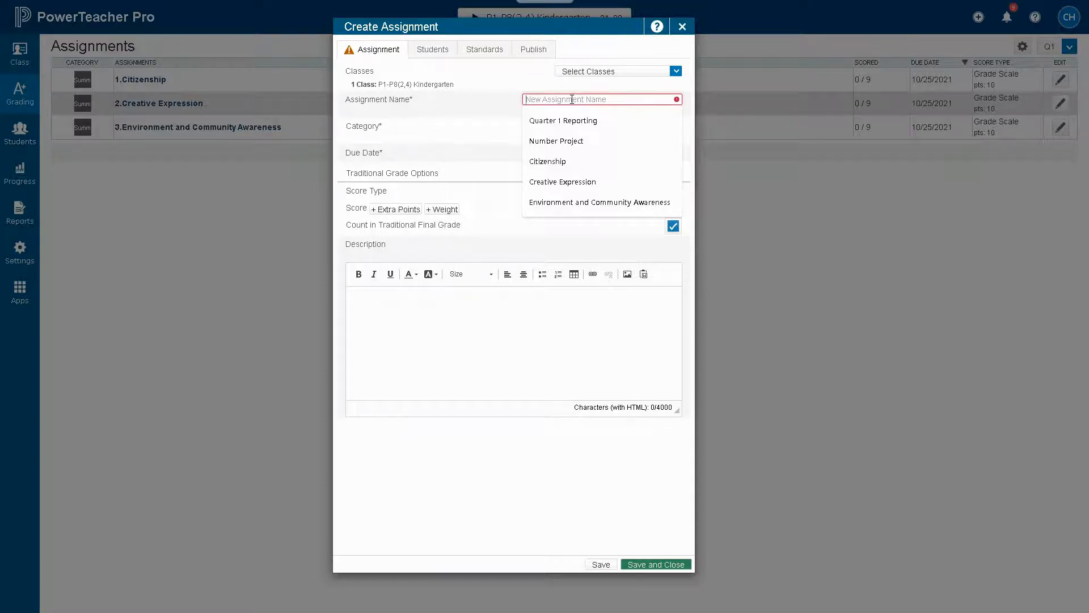
type("Early Literacy")
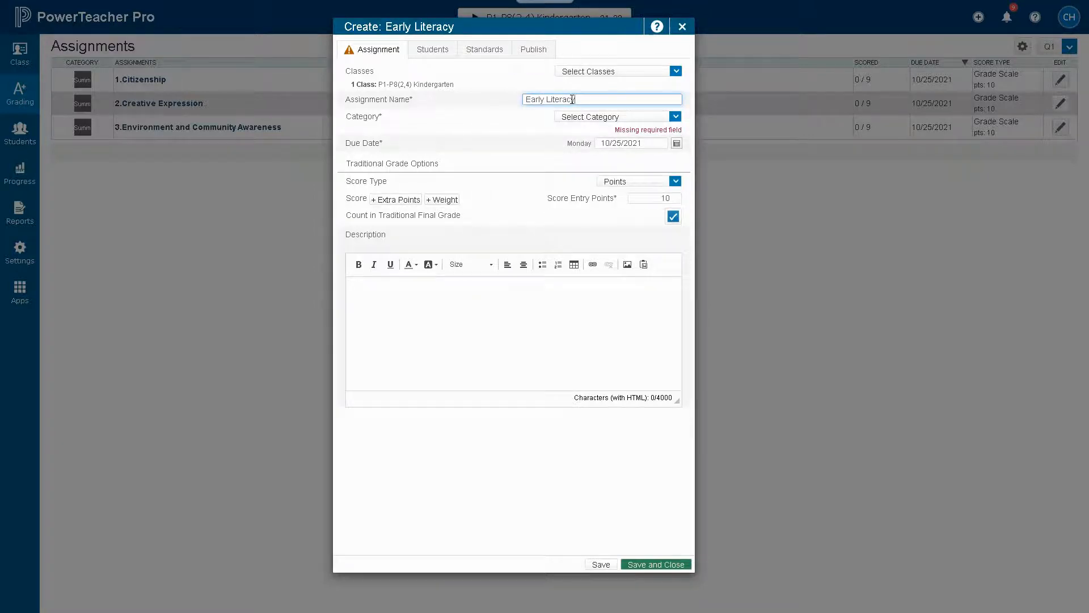
left_click(675, 118)
left_click(641, 165)
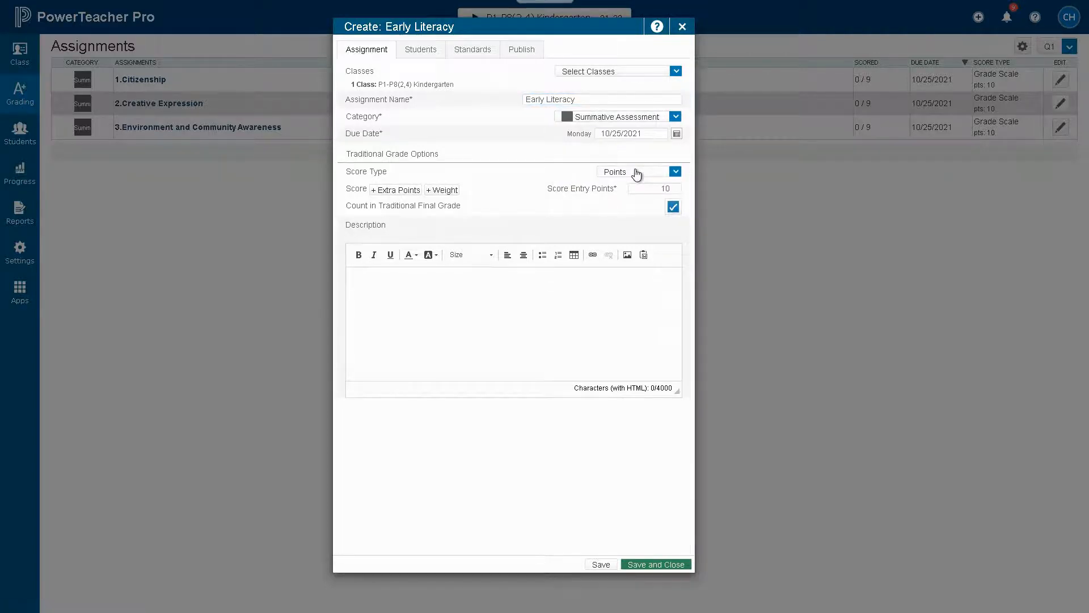
Step: Set the Early Literacy assignment's score type to Letter (ACH - -)
left_click(672, 173)
left_click(652, 221)
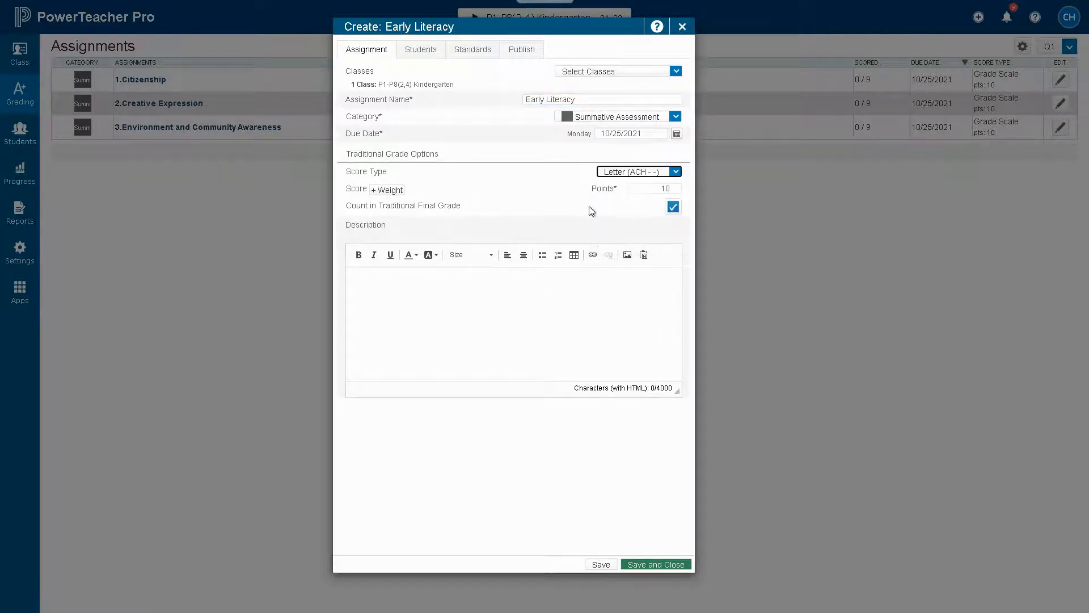
left_click(639, 193)
Step: Attach standards WRPS.K.EL.1, WRPS.K.EL.2, WRPS.K.EL.3 and WRPS.K.EL.4 to the Early Literacy assignment
left_click(474, 51)
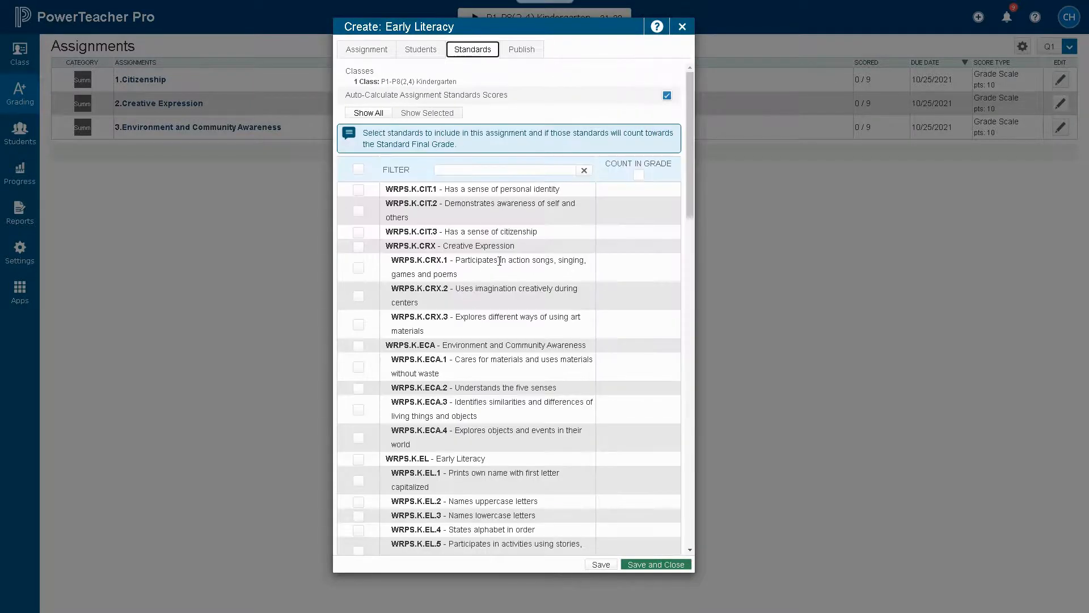
scroll(498, 266, "down", 3)
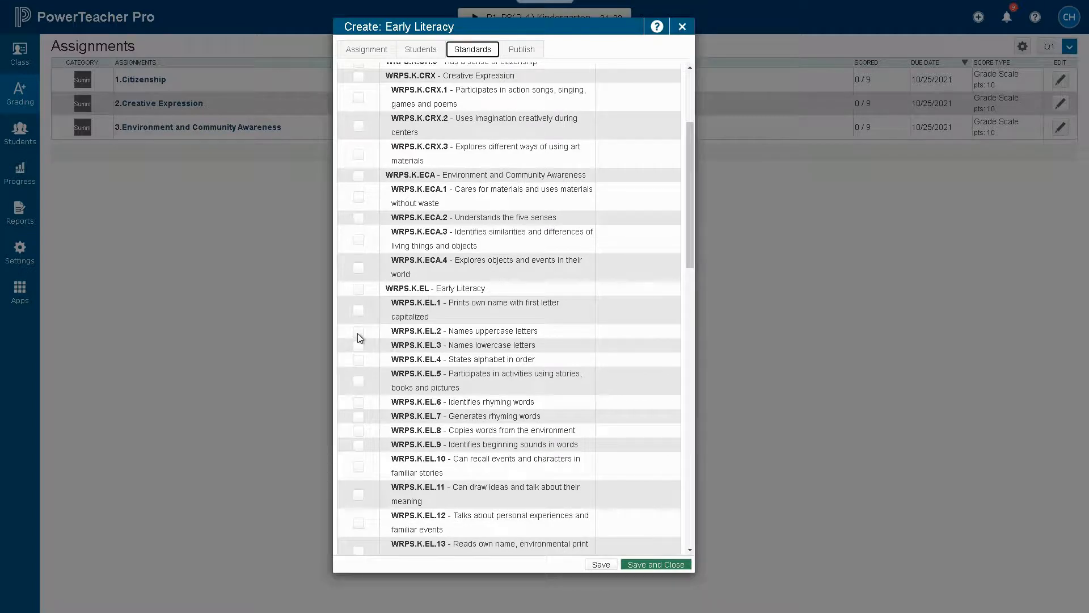
scroll(418, 319, "down", 1)
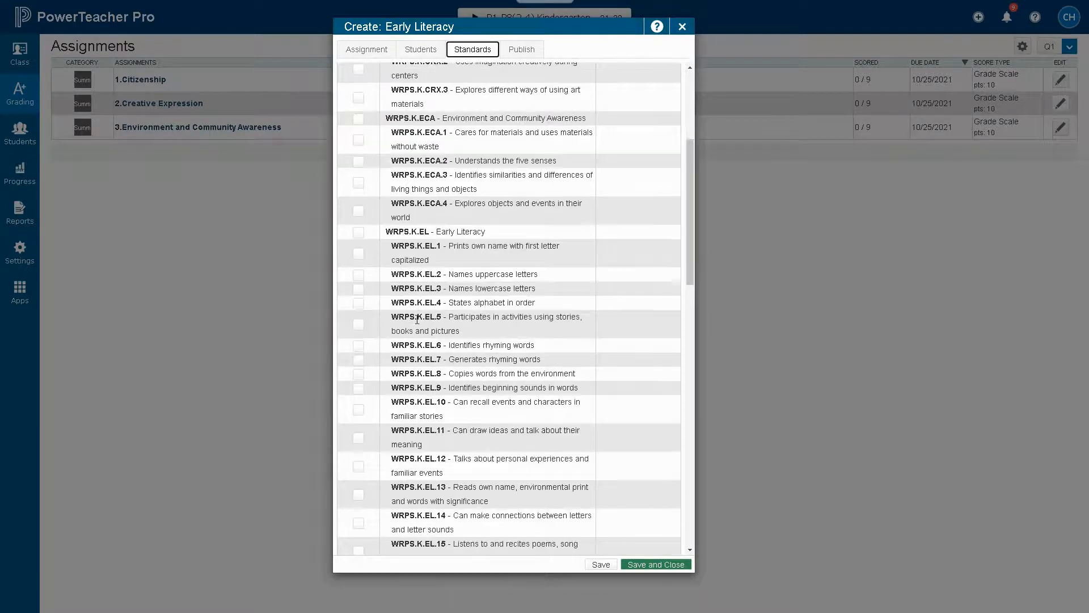
scroll(418, 319, "down", 1)
scroll(417, 319, "down", 3)
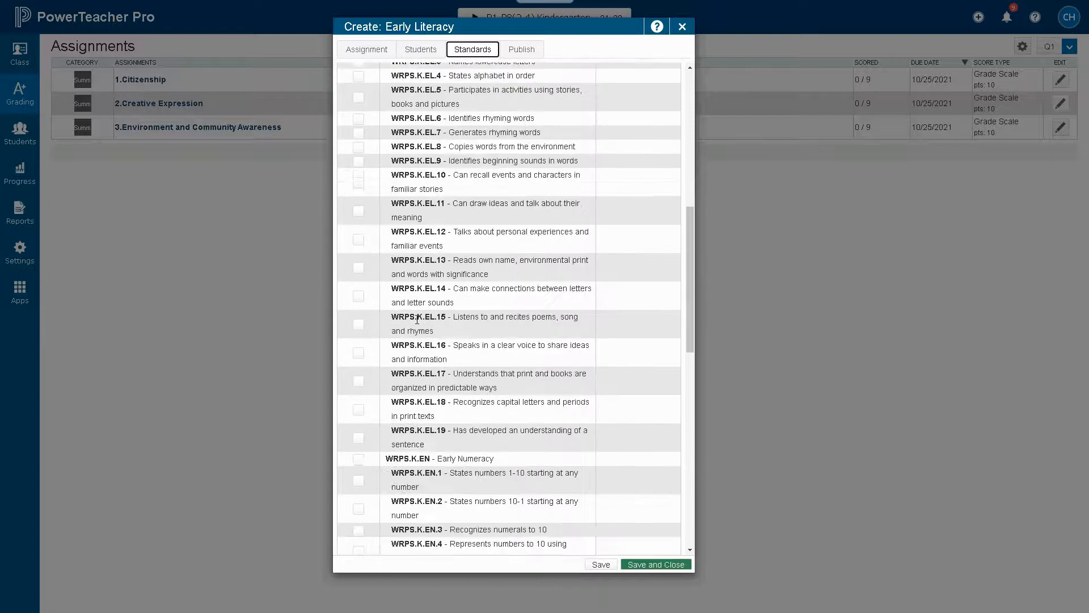
scroll(418, 320, "up", 1)
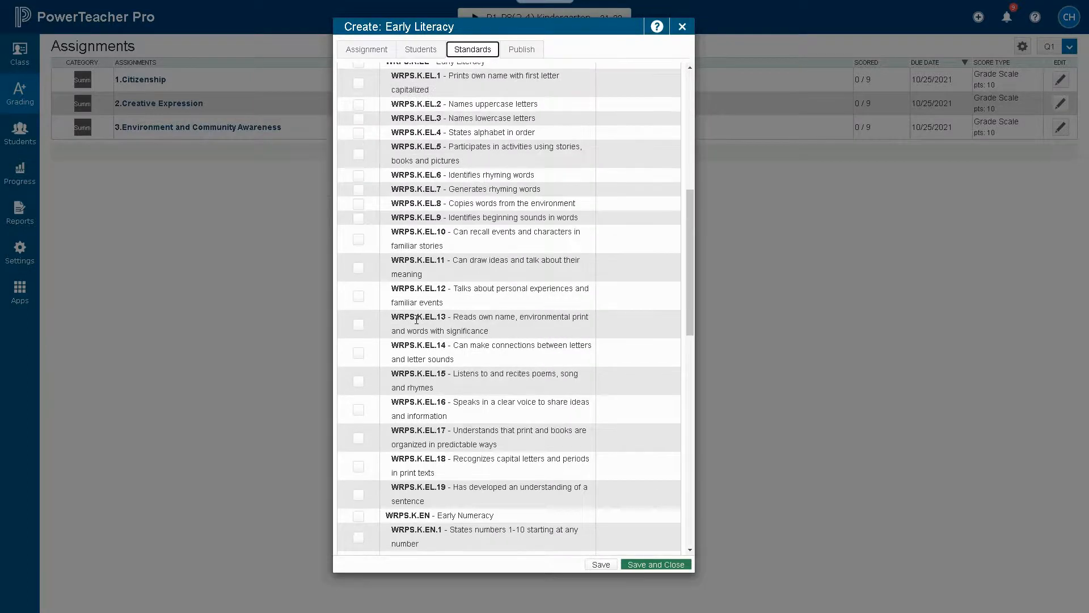
left_click(358, 83)
left_click(358, 106)
left_click(359, 119)
left_click(359, 134)
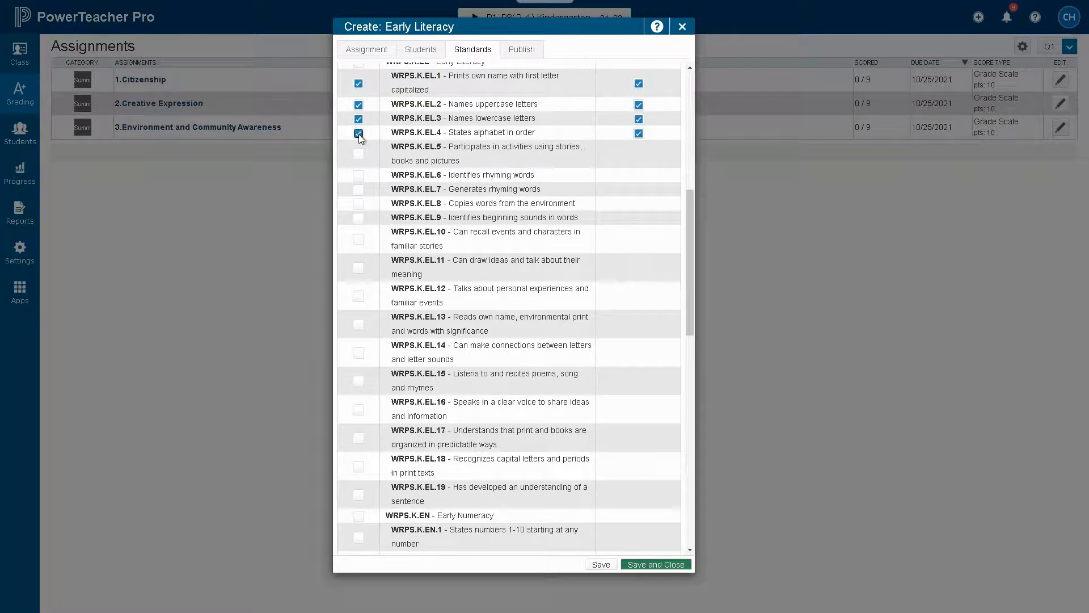
Step: Add standards WRPS.K.EL.8, WRPS.K.EL.9 and WRPS.K.EL.13 to the Early Literacy assignment and save it
left_click(358, 205)
left_click(357, 220)
left_click(358, 324)
left_click(656, 564)
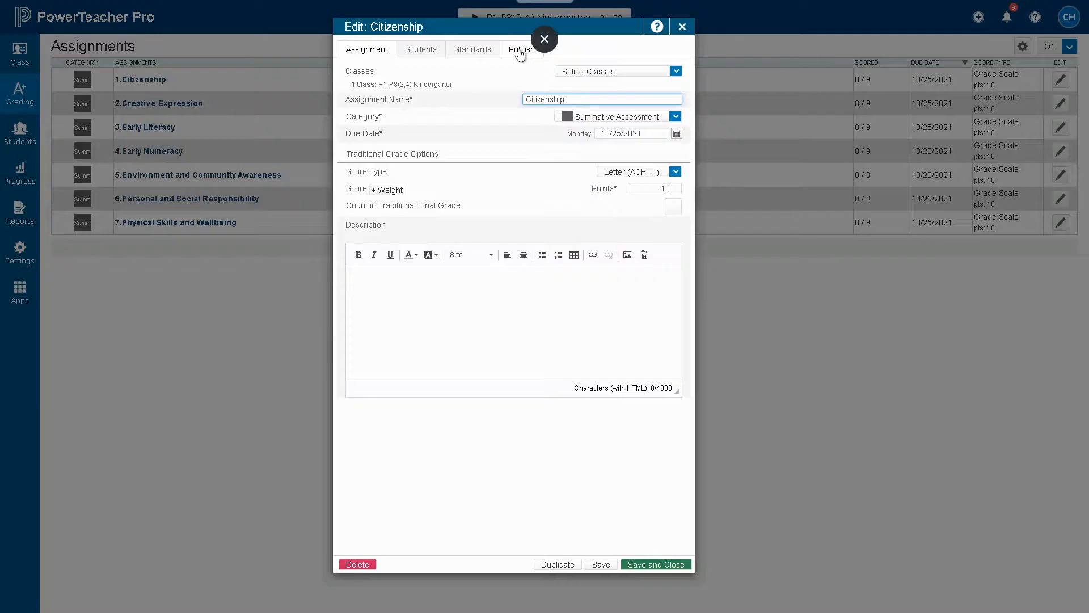
Step: Set the Citizenship assignment to publish on the specific date 11/5/2021 and save the change
left_click(522, 49)
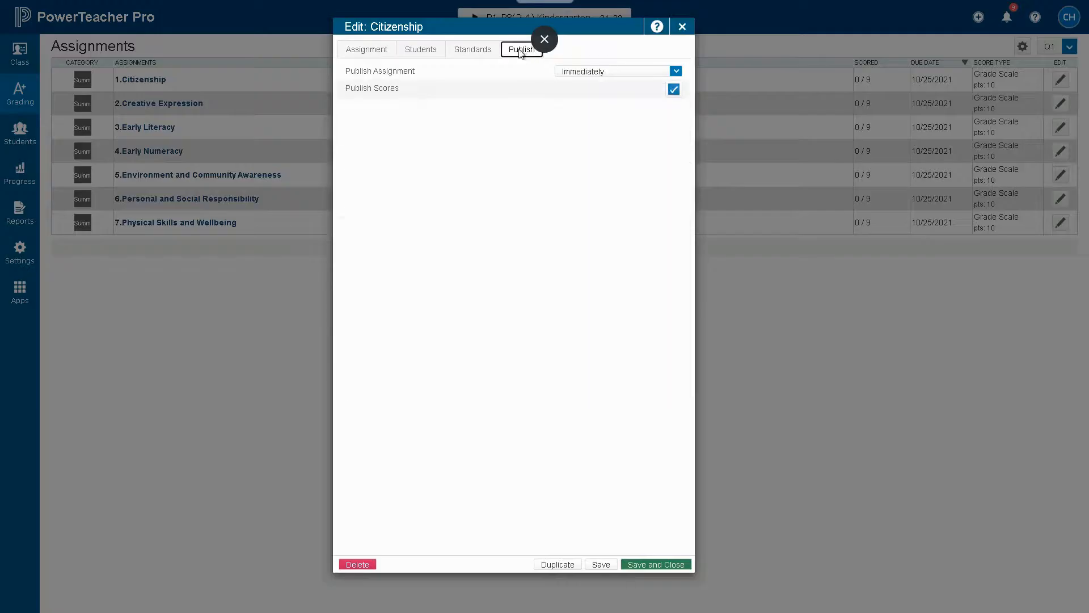
left_click(676, 72)
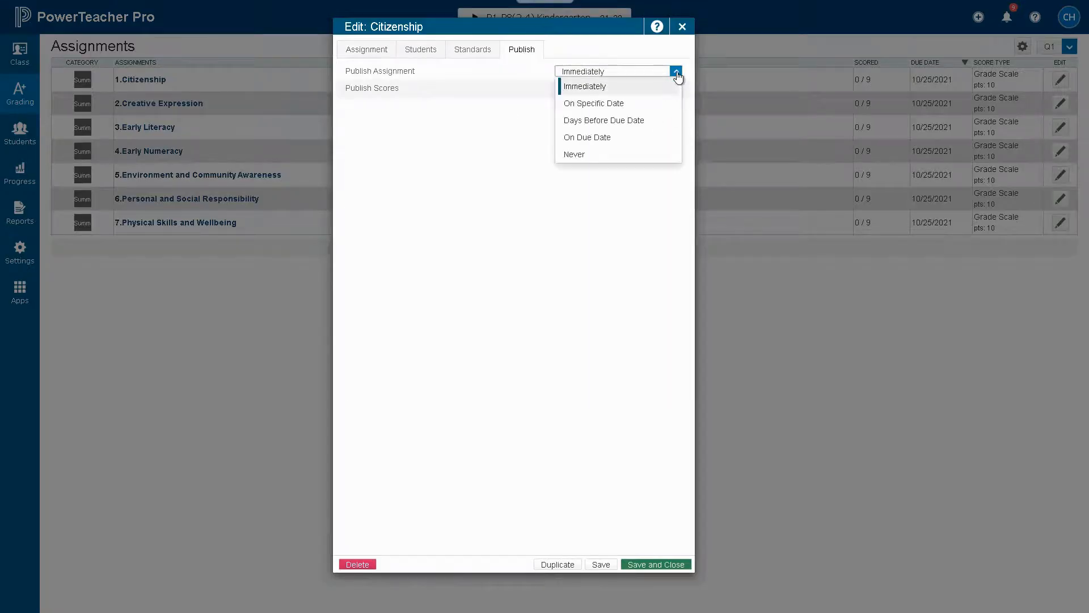
left_click(621, 105)
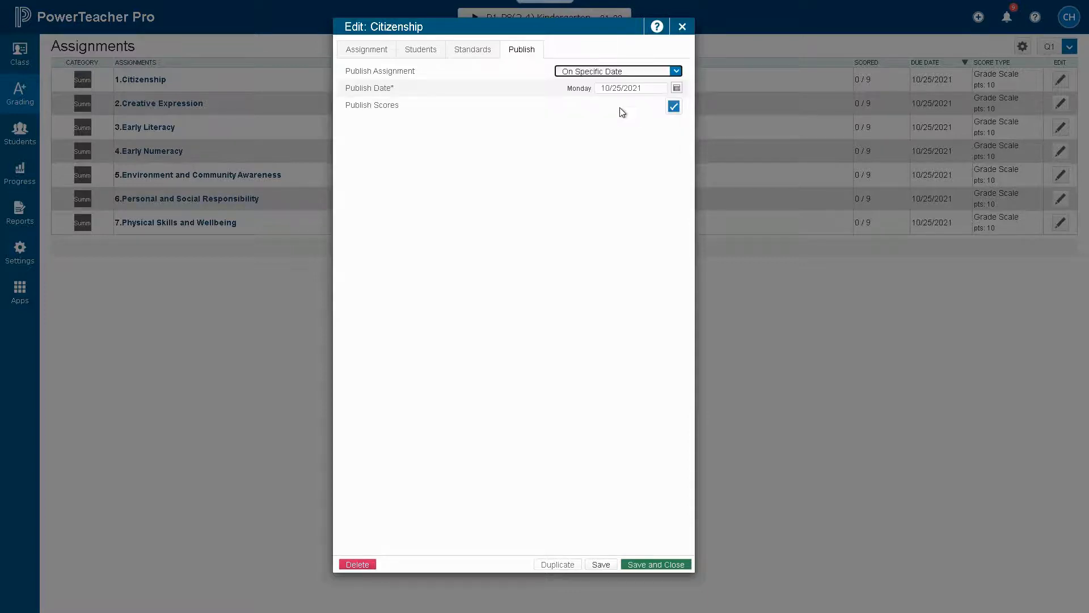
left_click(676, 89)
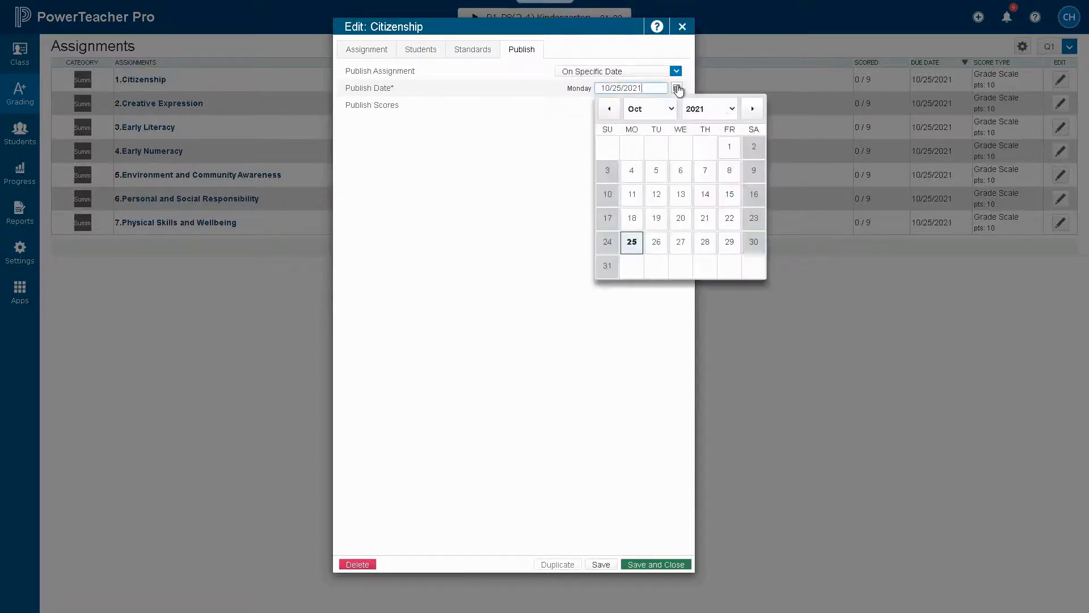
left_click(752, 108)
left_click(730, 156)
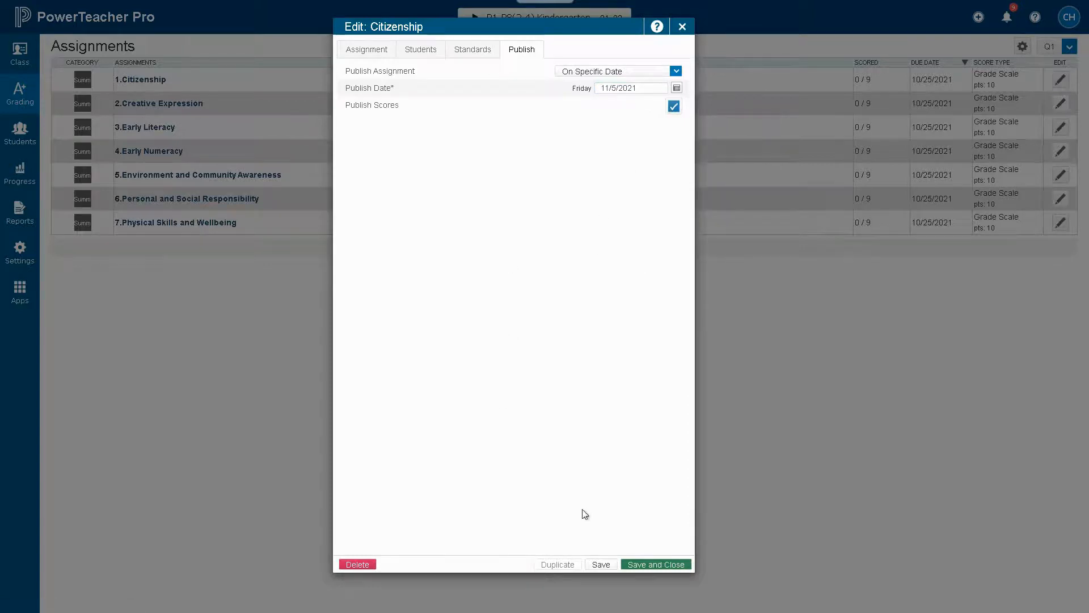
left_click(658, 566)
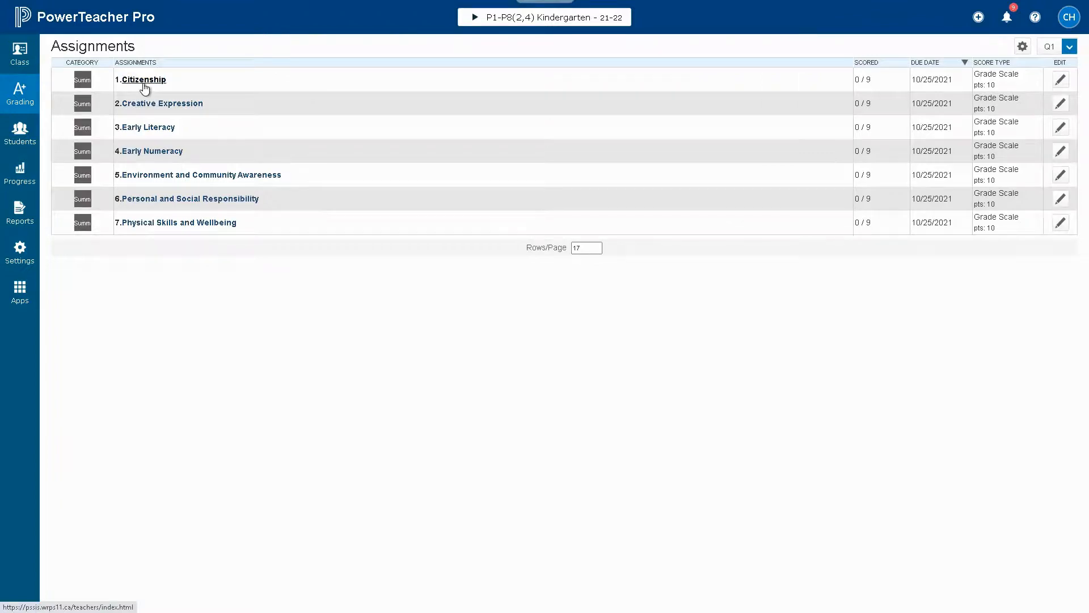
Step: Open the Citizenship assignment's score sheet from the assignments list
left_click(144, 79)
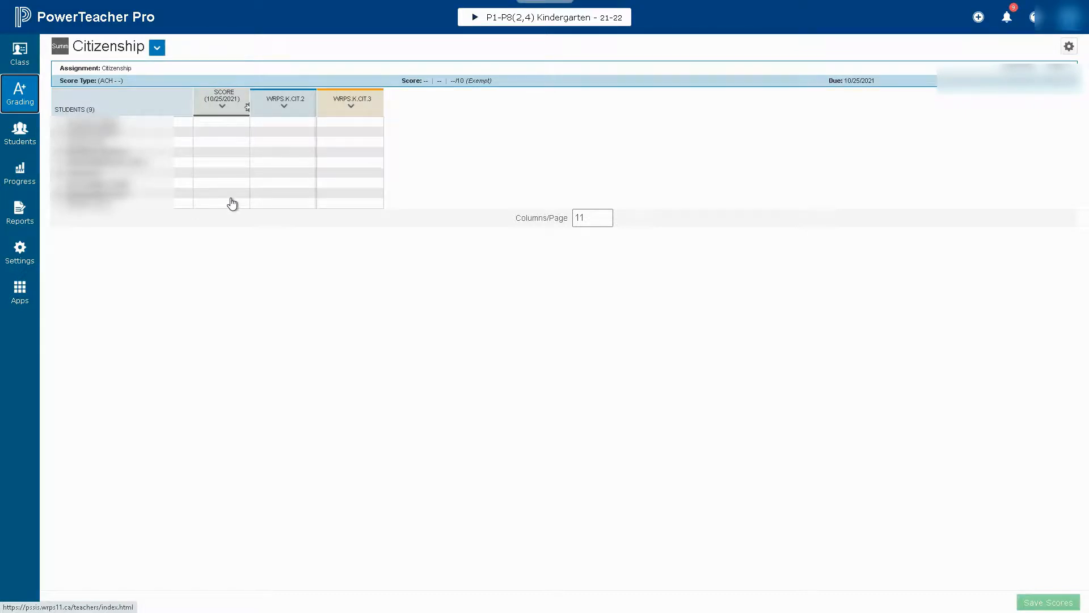
Step: Score the first student ACH on standard WRPS.K.CIT.2 and fill that score down for the whole class
left_click(287, 124)
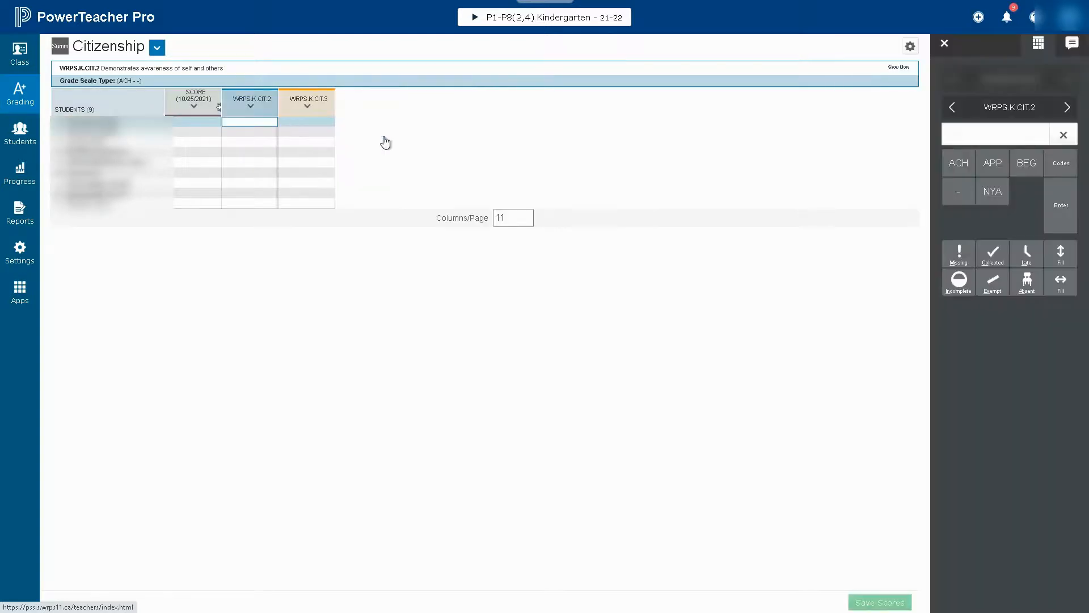
left_click(968, 171)
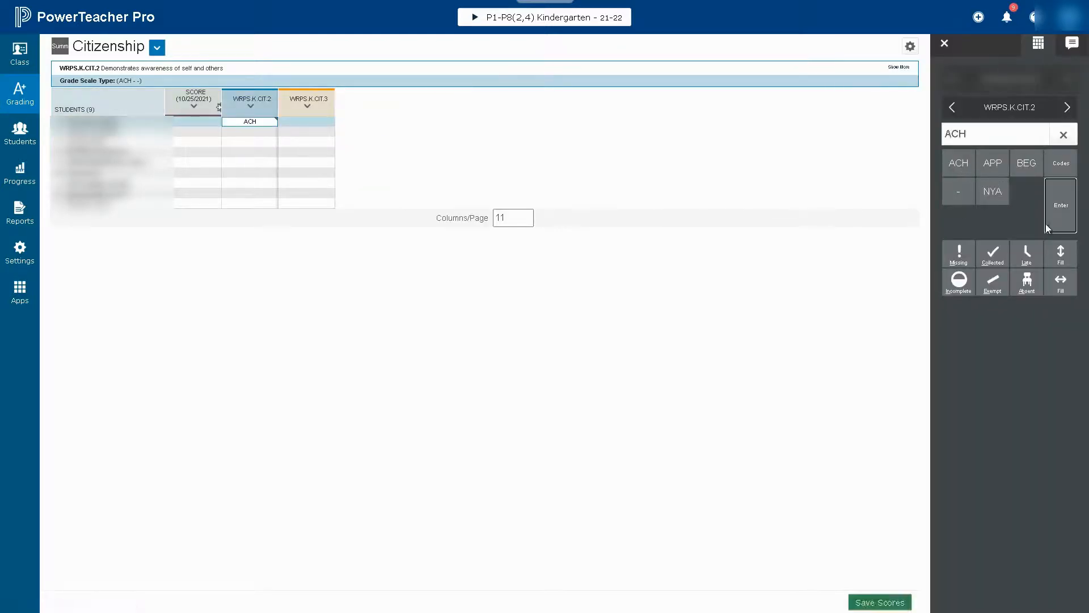
left_click(1061, 253)
left_click(628, 107)
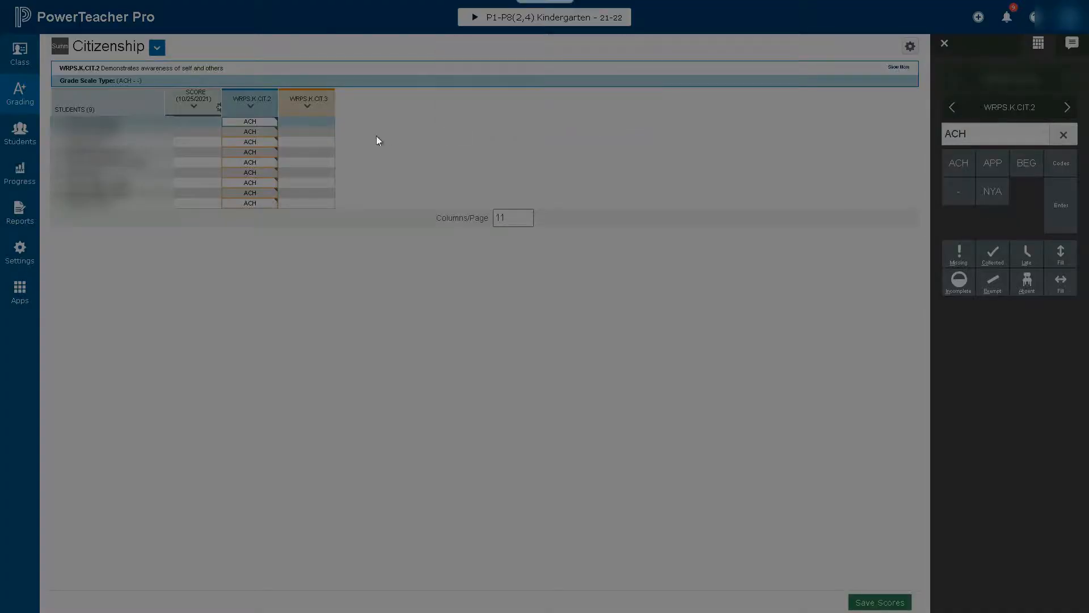
Step: Score the first student ACH on standard WRPS.K.CIT.3 and fill that score down for the whole class
left_click(311, 123)
type("ACH")
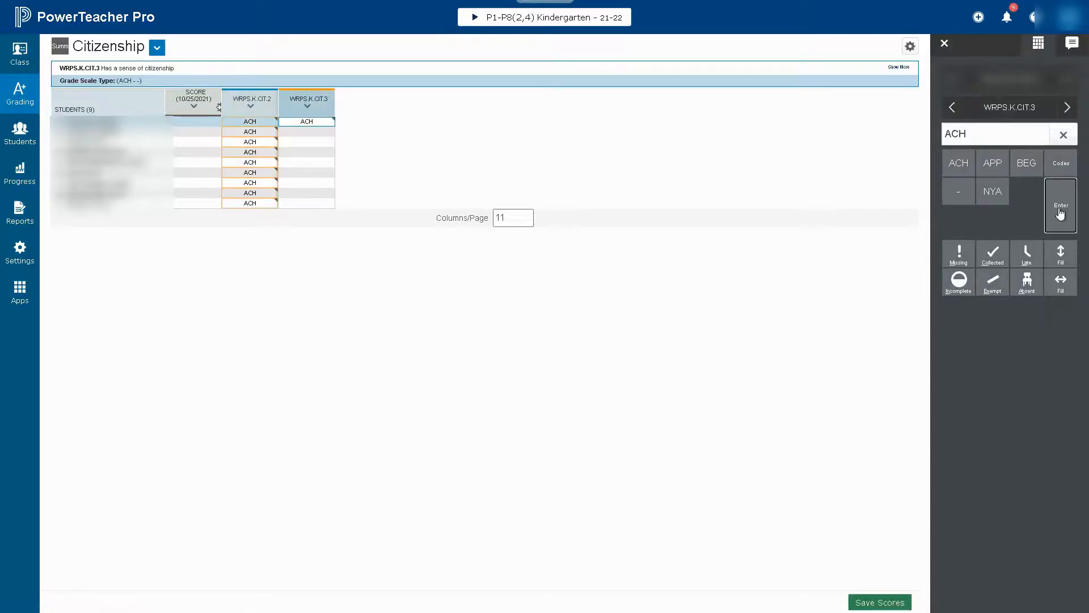
left_click(1060, 213)
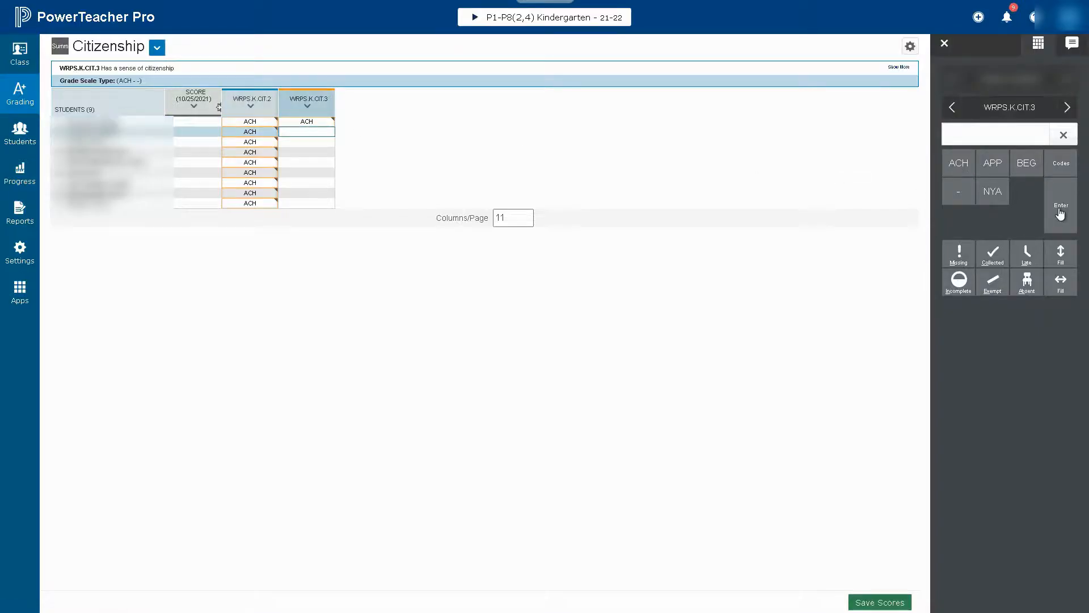
left_click(311, 122)
left_click(1066, 263)
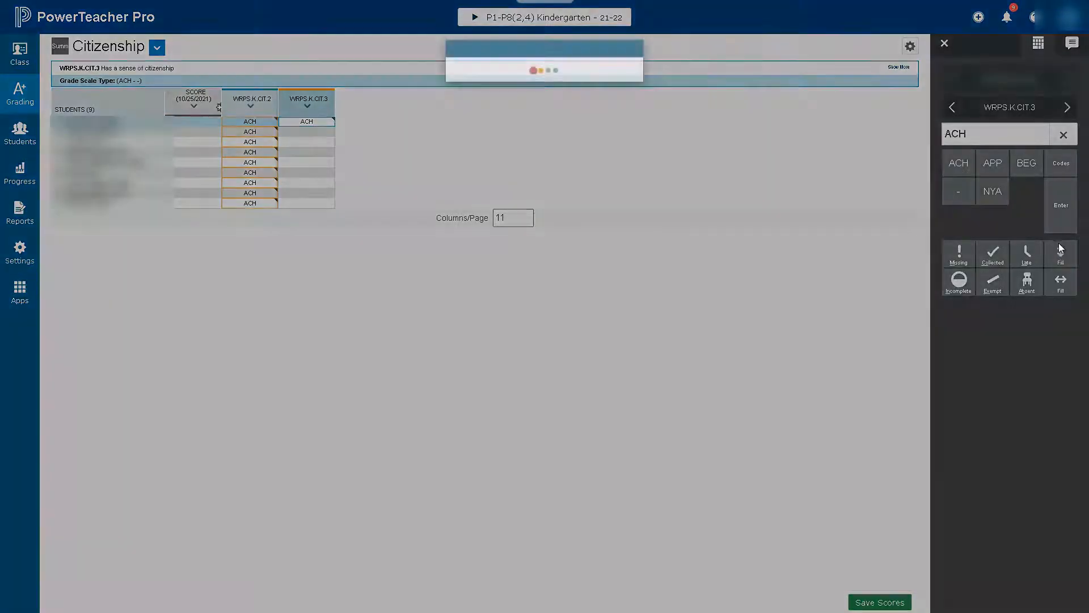
left_click(628, 108)
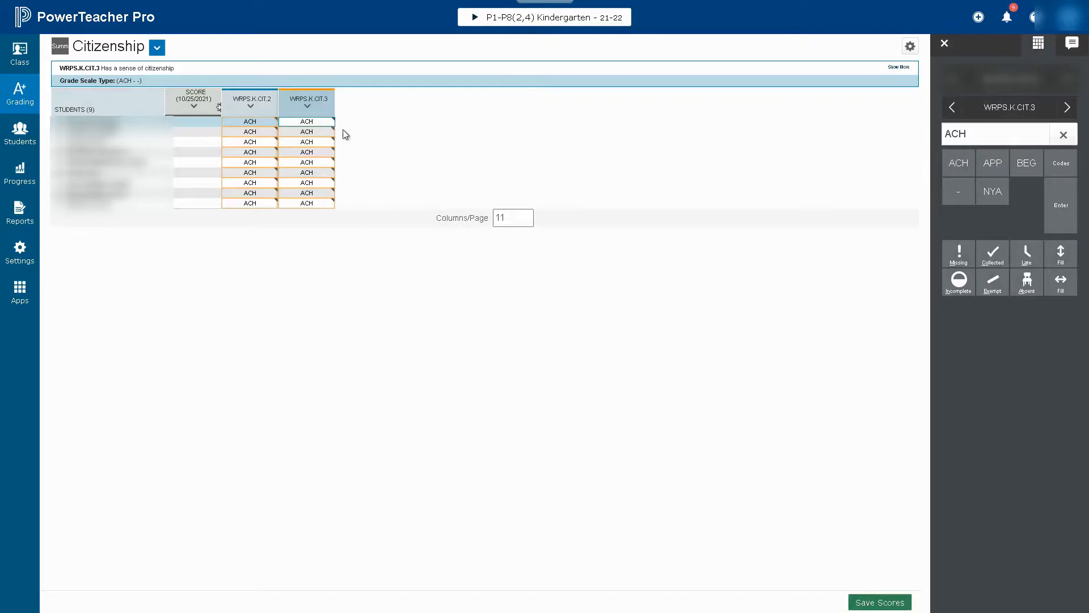
Step: Change the fourth student's scores to APP on WRPS.K.CIT.2 and BEG on WRPS.K.CIT.3
left_click(261, 154)
left_click(992, 164)
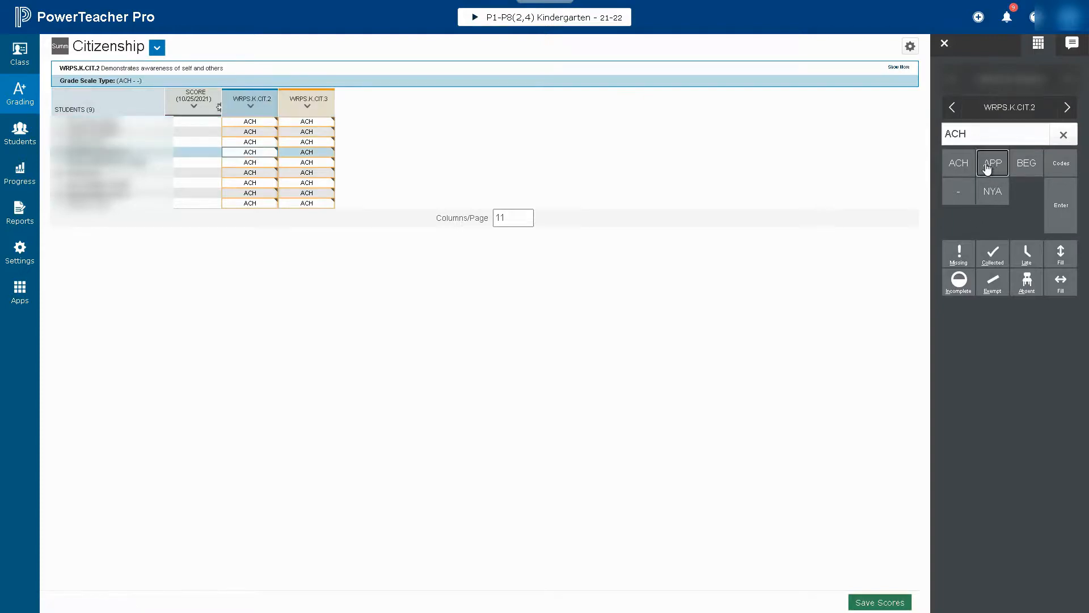
left_click(324, 156)
left_click(1024, 169)
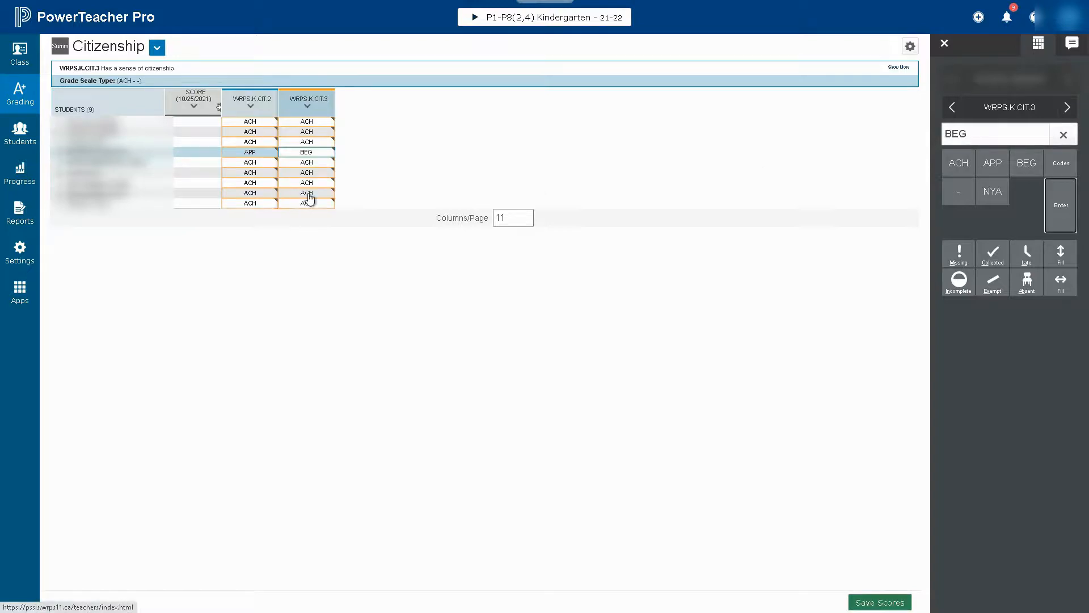
Step: Set the eighth student's WRPS.K.CIT.3 score and the second student's WRPS.K.CIT.2 score to APP
left_click(306, 194)
left_click(992, 163)
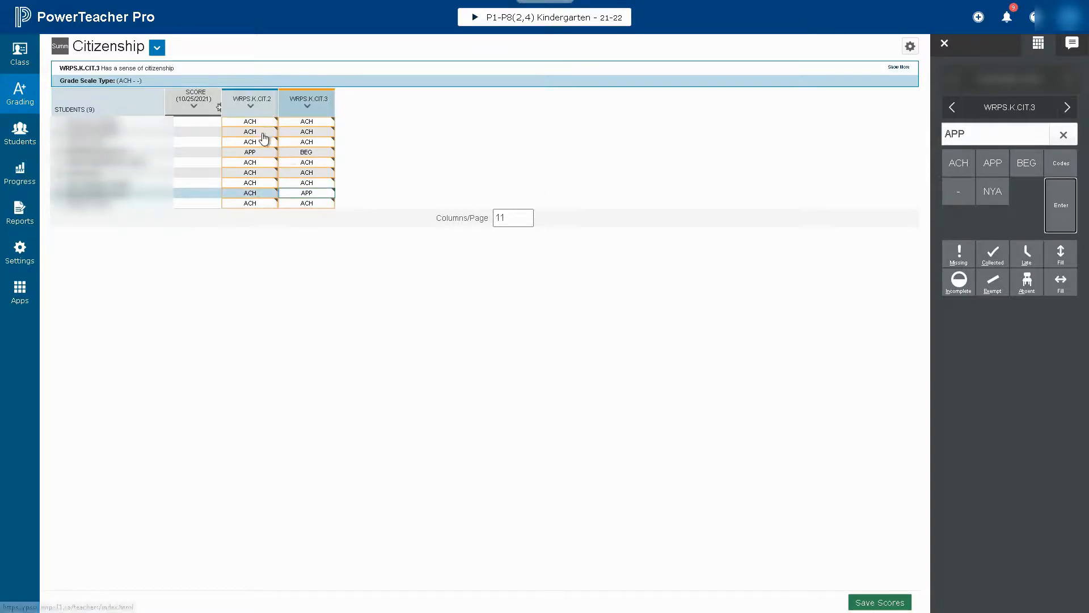
left_click(262, 133)
left_click(993, 163)
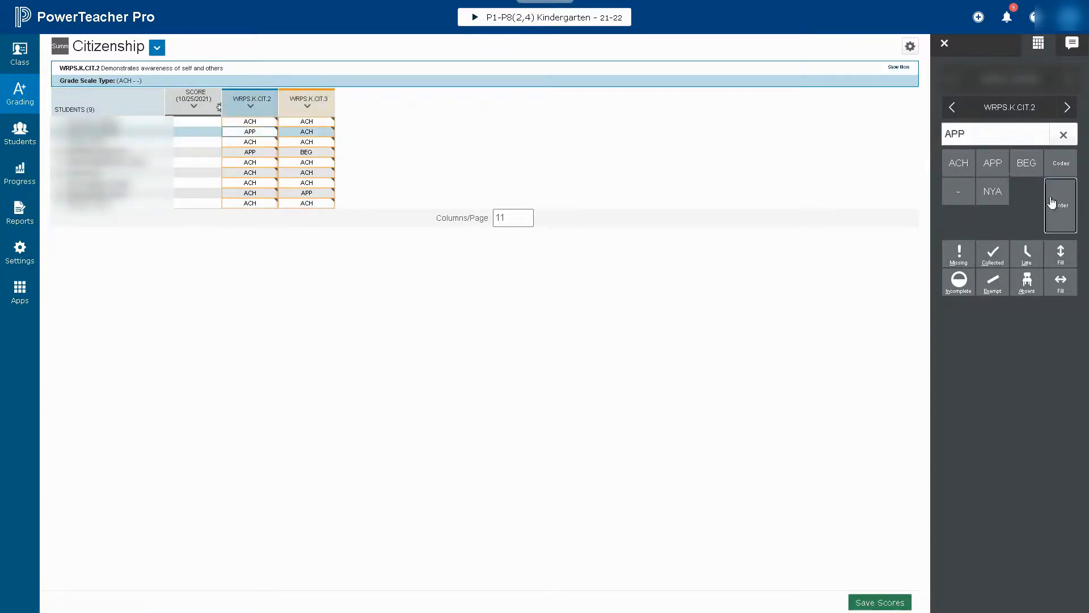
left_click(1048, 198)
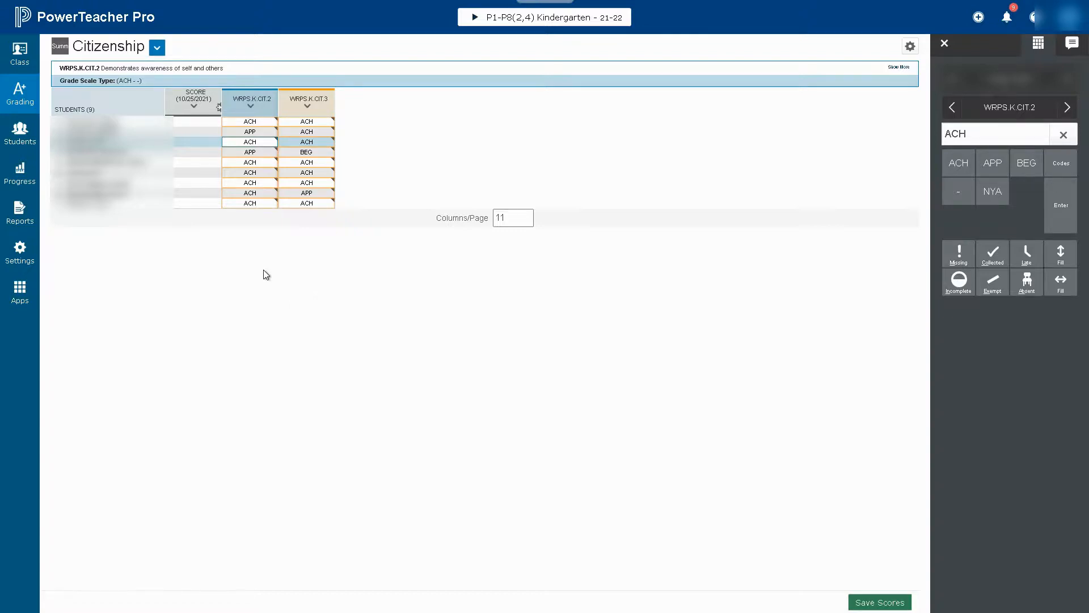
Step: Add the comment "This student..." to the third student's Citizenship assignment score and save the scores
left_click(191, 149)
left_click(992, 316)
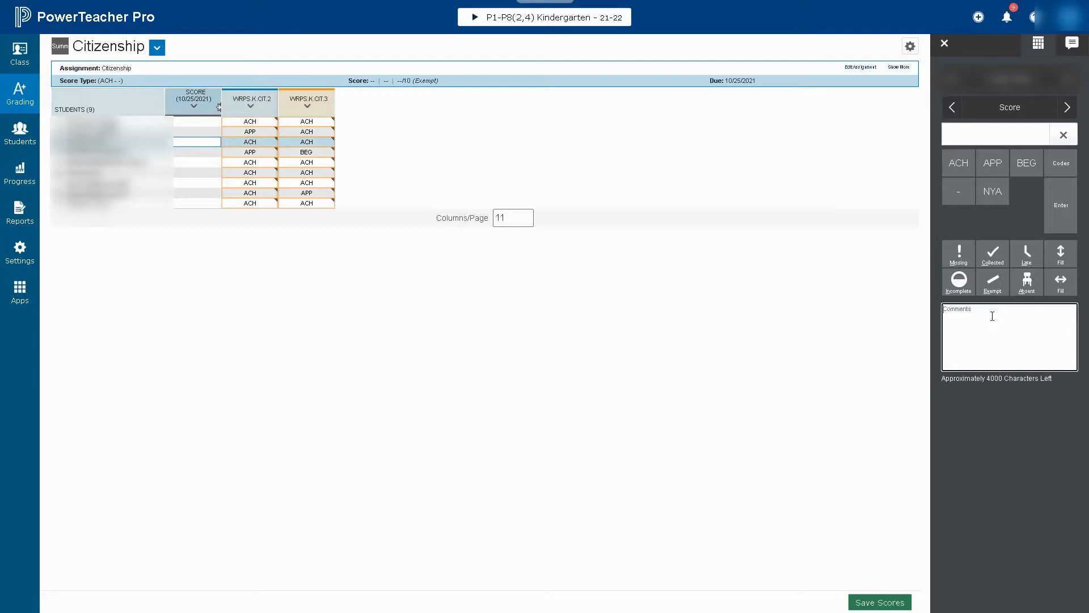
type("This student...")
left_click(865, 604)
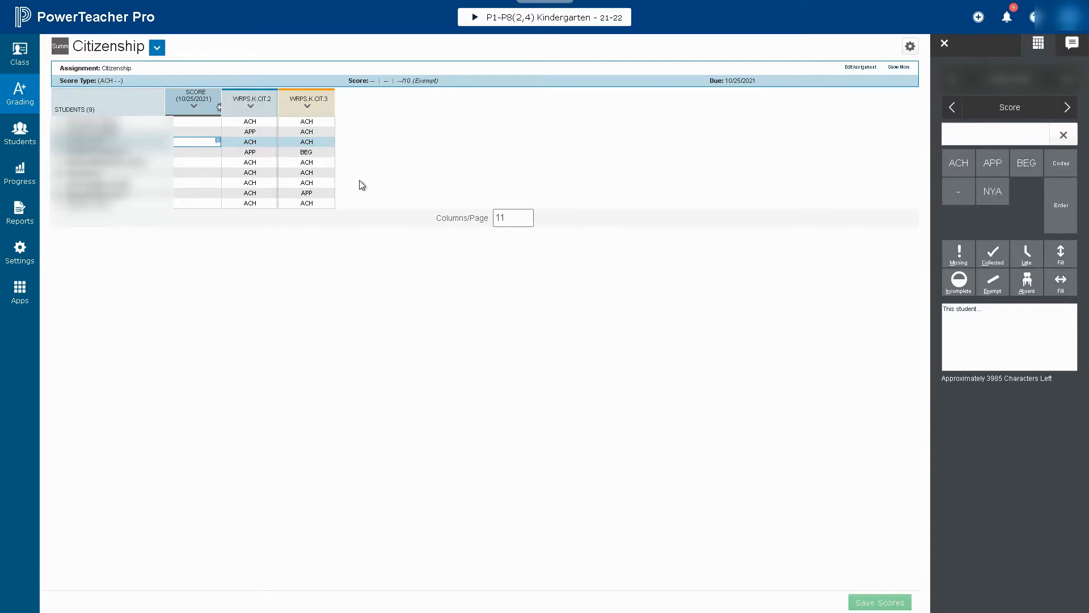
Step: Open the Standards grades page for the Kindergarten class
left_click(19, 94)
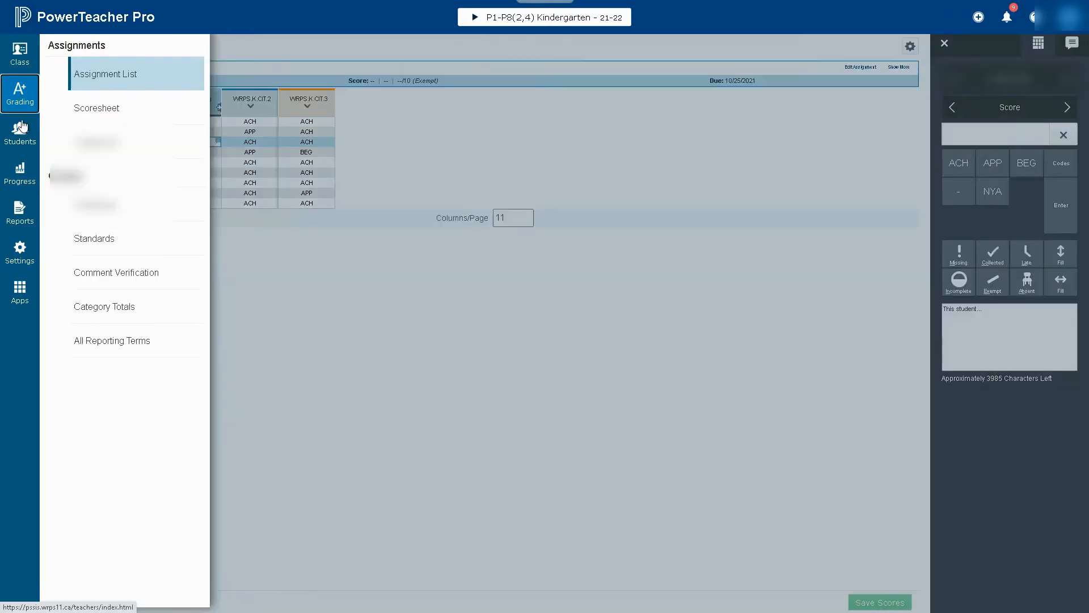
left_click(85, 239)
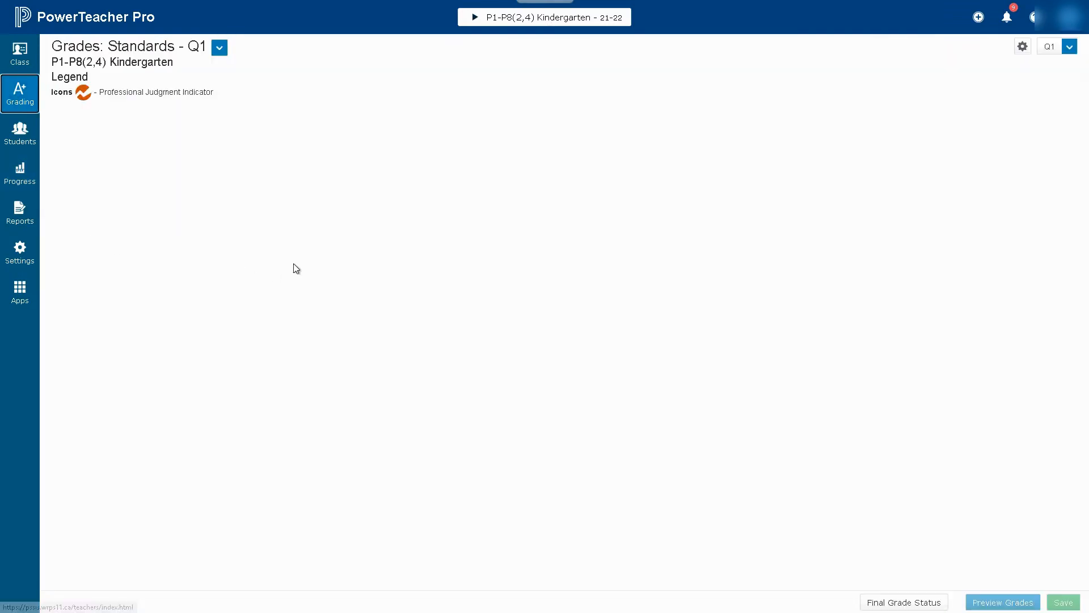